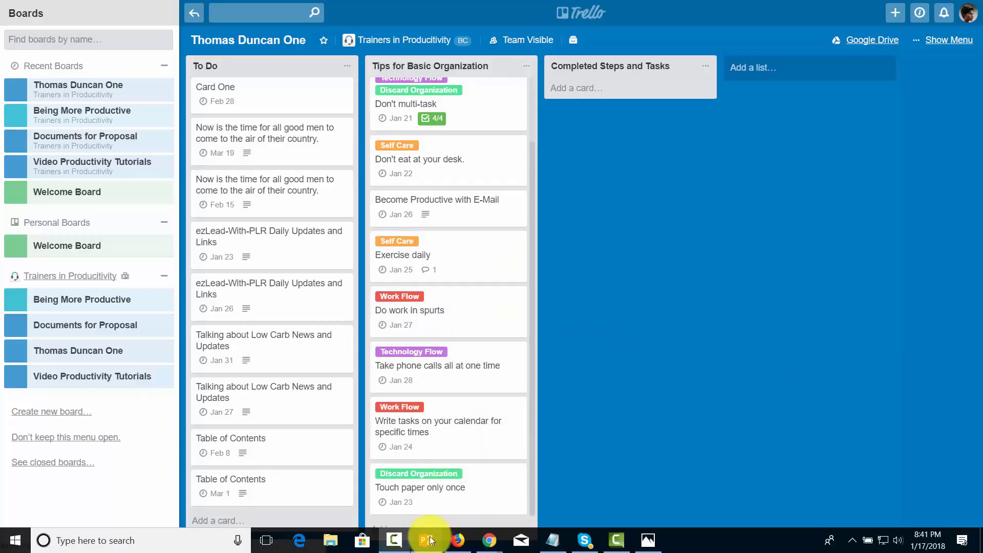
# Add the card 'Do Writing At Your Best Time of Day' to Tips for Basic Organization and open it
pyautogui.click(387, 528)
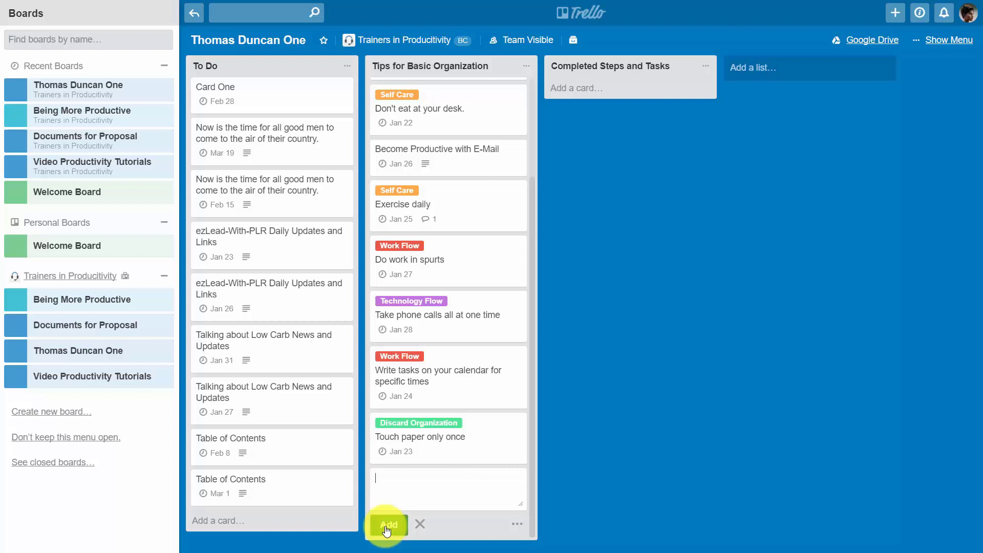
pyautogui.write('Do Writing At Your Best Time of Day')
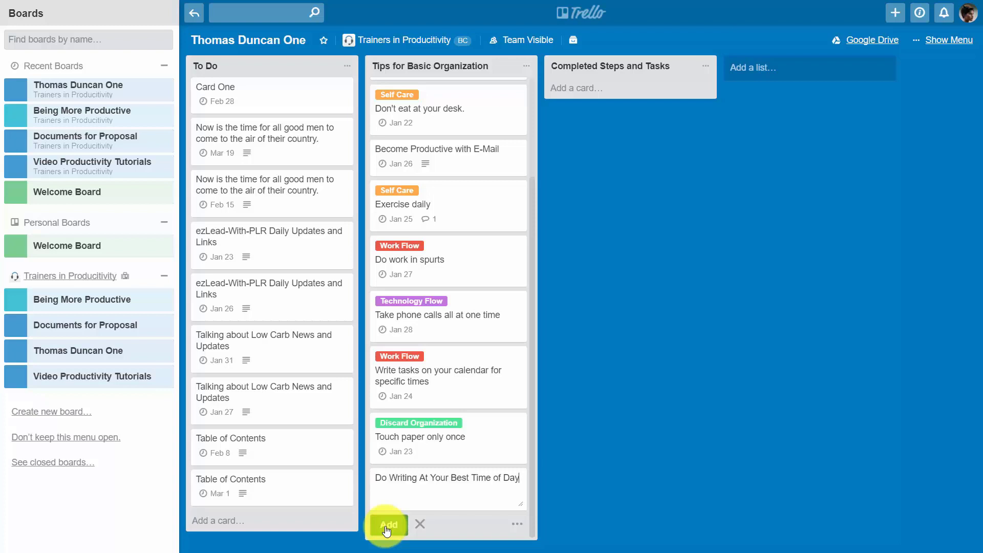
pyautogui.click(387, 525)
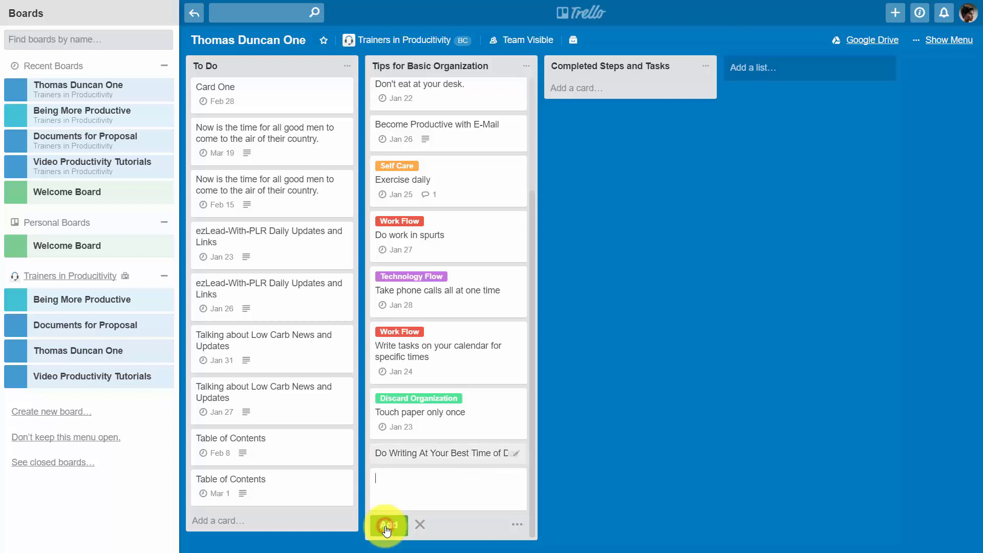
pyautogui.click(419, 458)
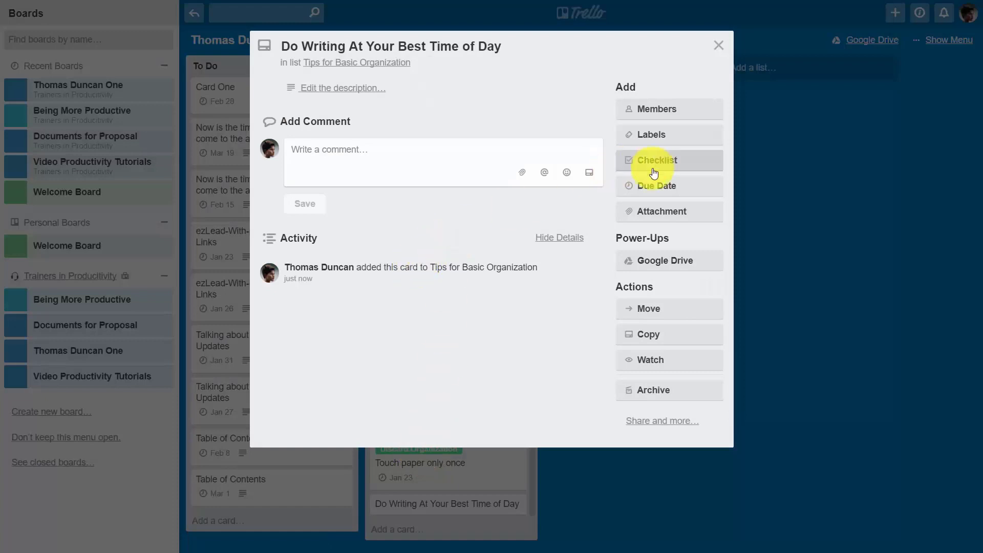
# Set the card's due date to February 14, 2018 at 12:00 PM
pyautogui.click(654, 188)
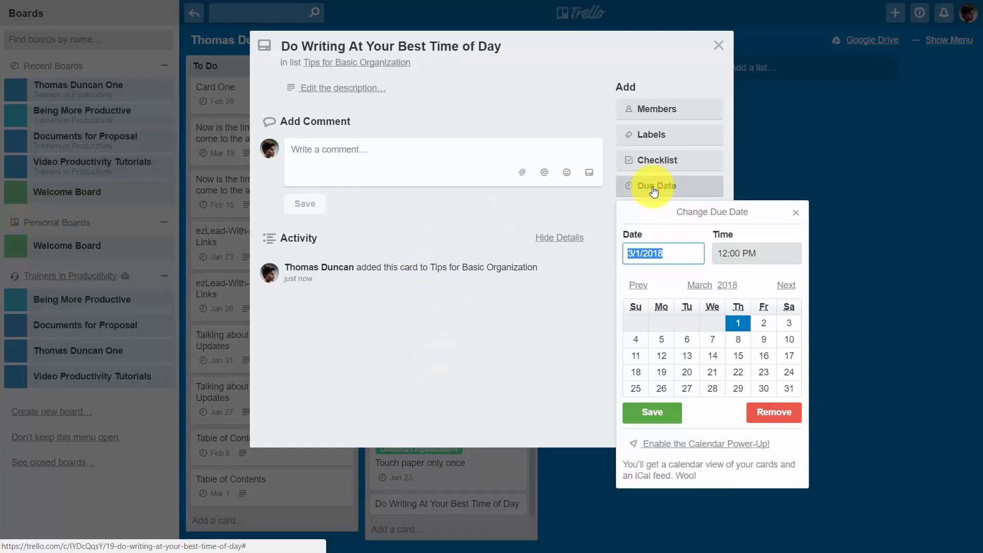
pyautogui.click(639, 284)
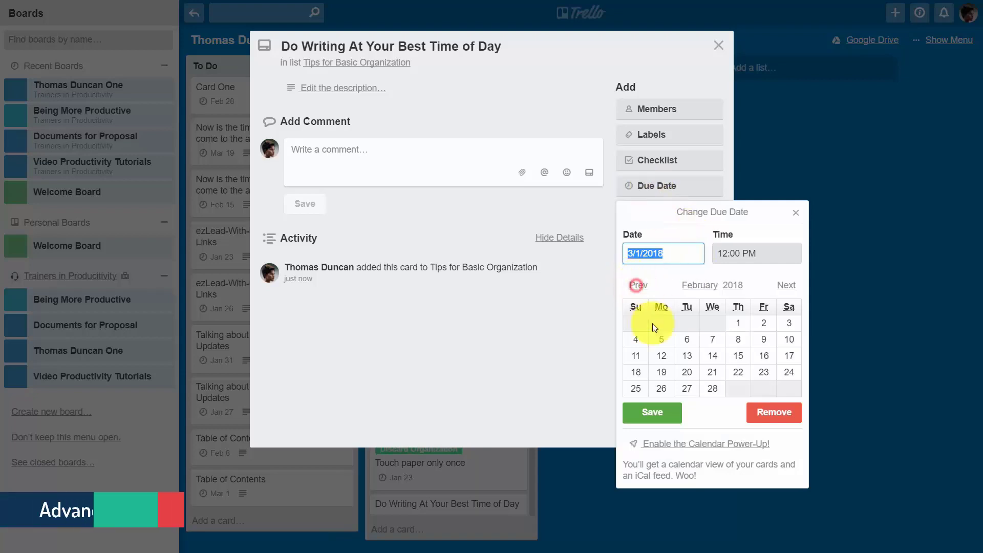
pyautogui.click(714, 357)
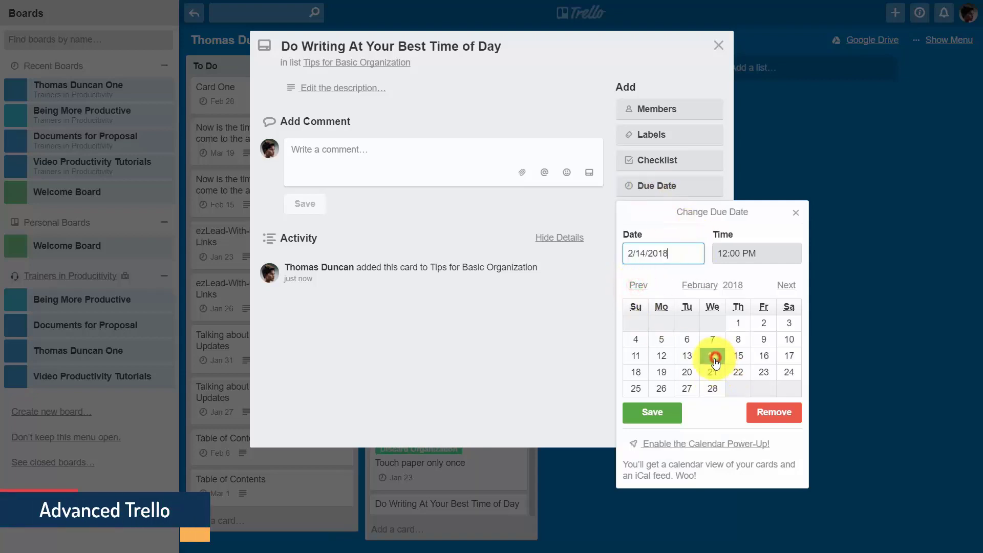
pyautogui.click(655, 412)
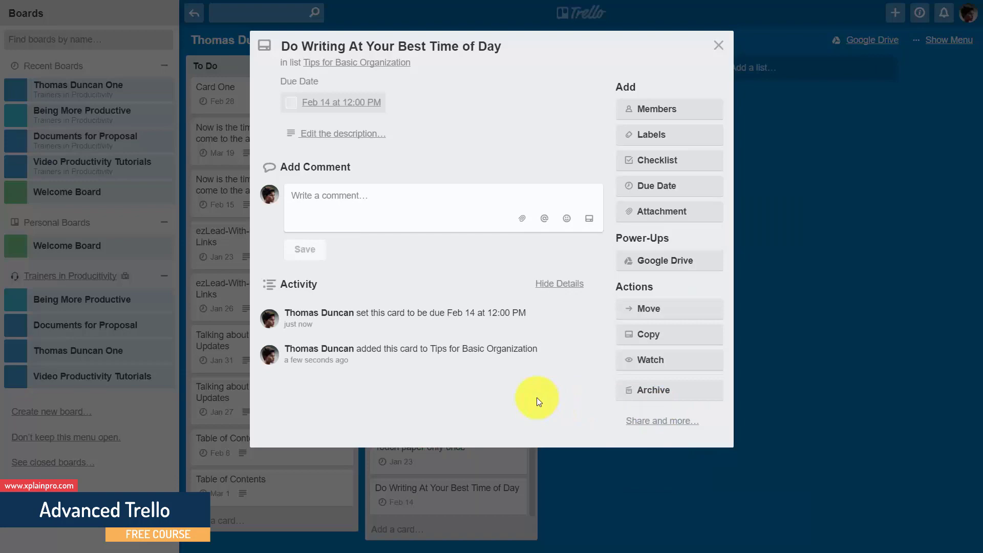
# Close the card details and scroll through the Tips for Basic Organization cards
pyautogui.click(720, 47)
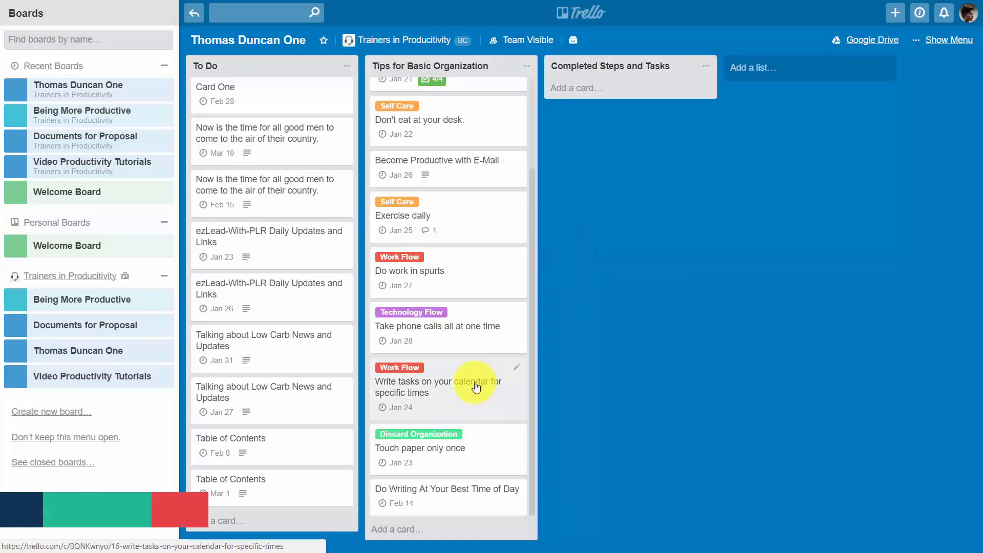
pyautogui.scroll(2, 473, 387)
pyautogui.scroll(-2, 467, 280)
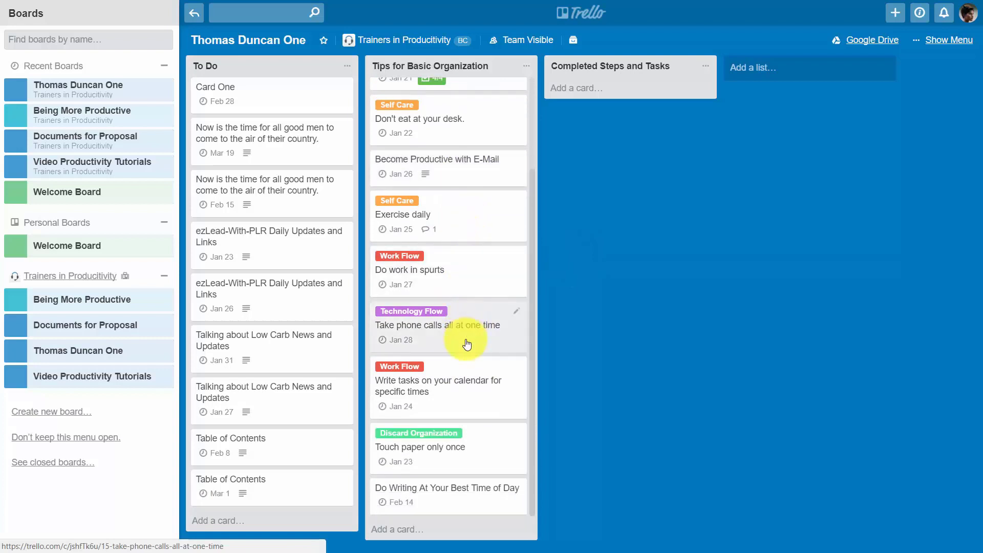
pyautogui.scroll(2, 464, 318)
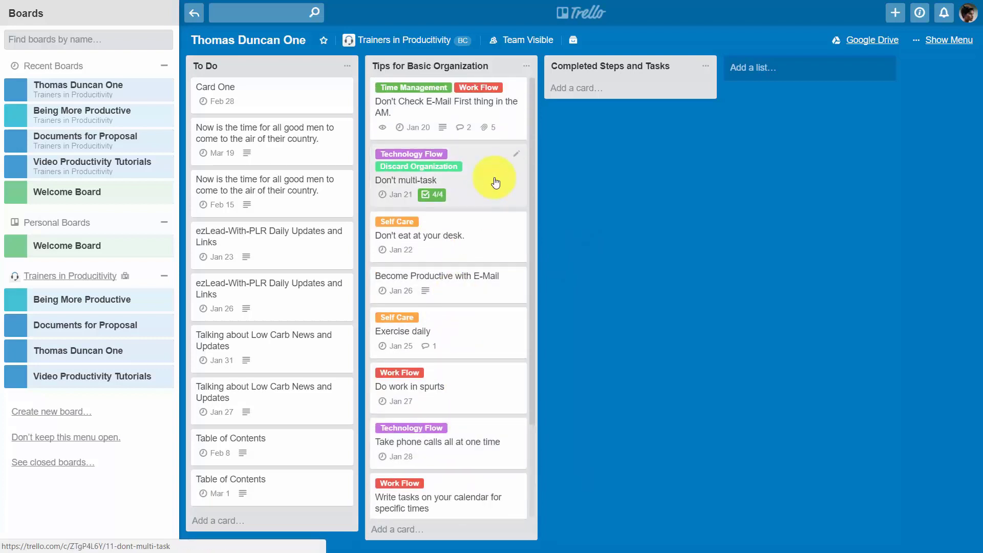
pyautogui.scroll(-2, 479, 215)
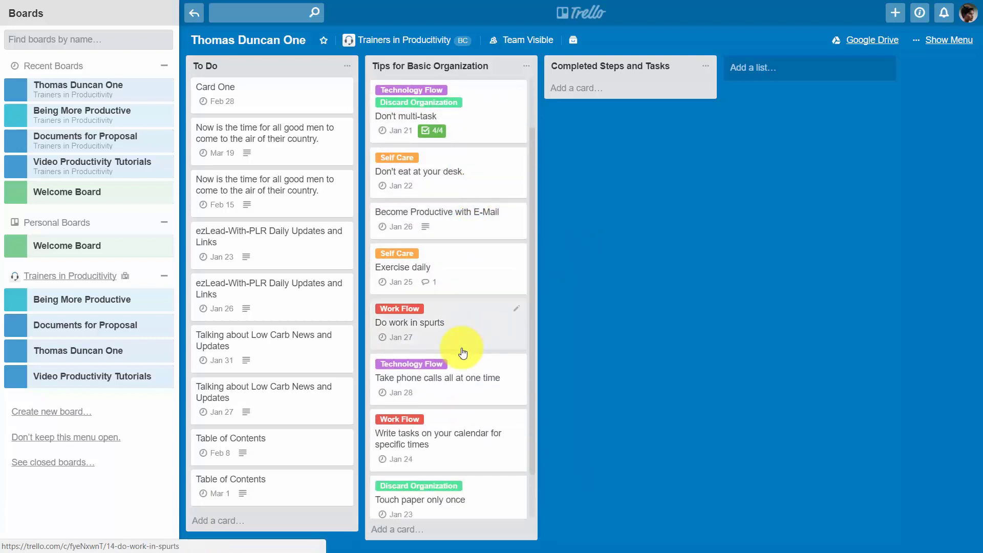
pyautogui.scroll(2, 463, 352)
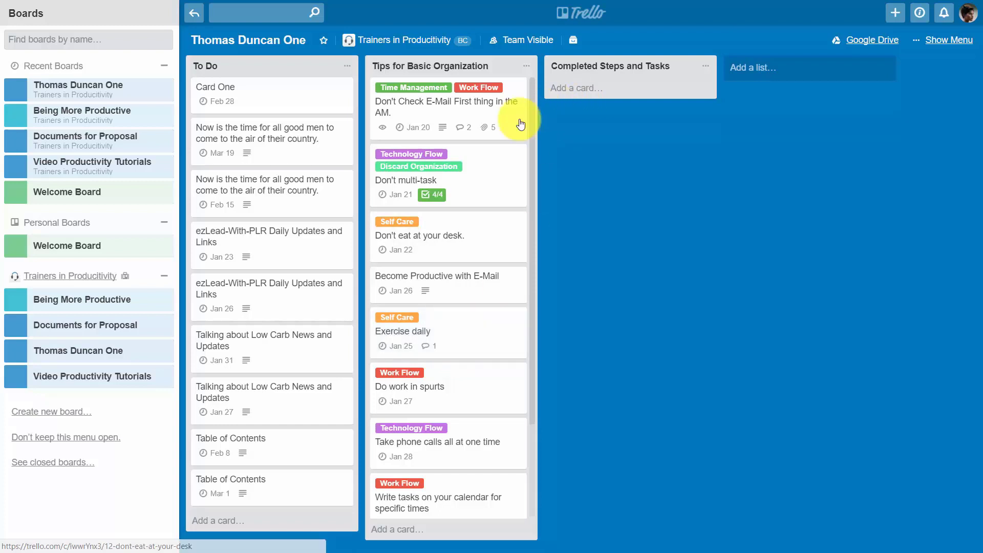
# Sort the Tips for Basic Organization list by due date and review the reordered cards
pyautogui.click(526, 66)
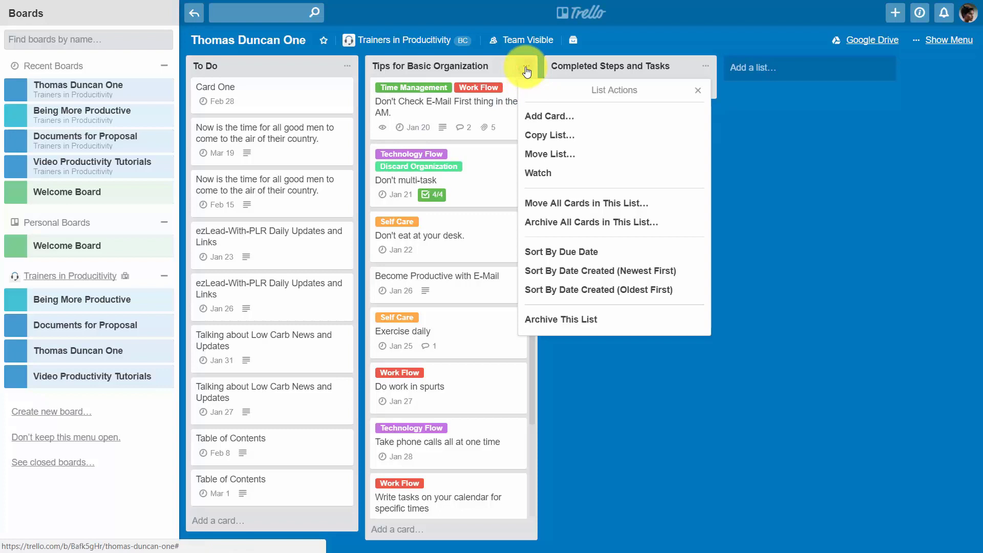
pyautogui.click(547, 253)
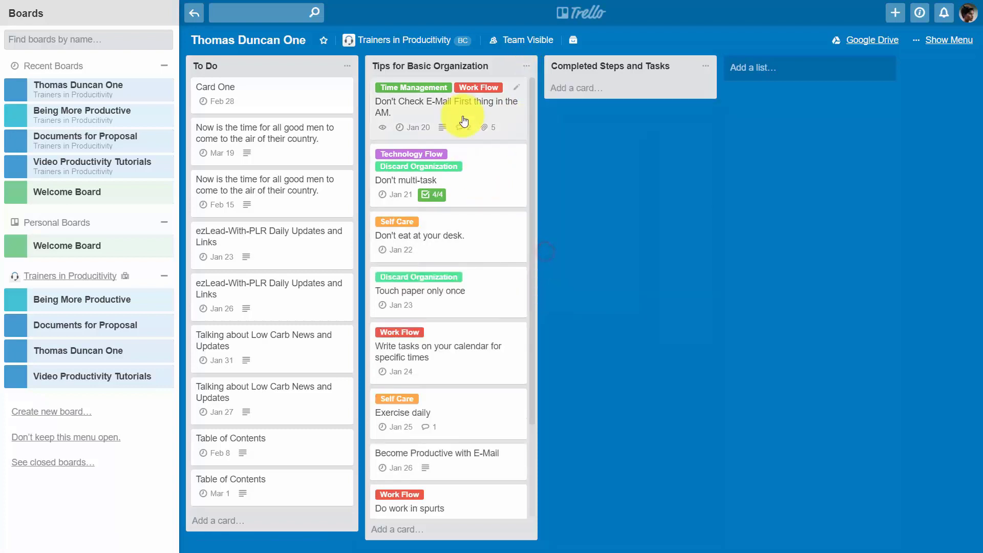
pyautogui.scroll(-2, 464, 123)
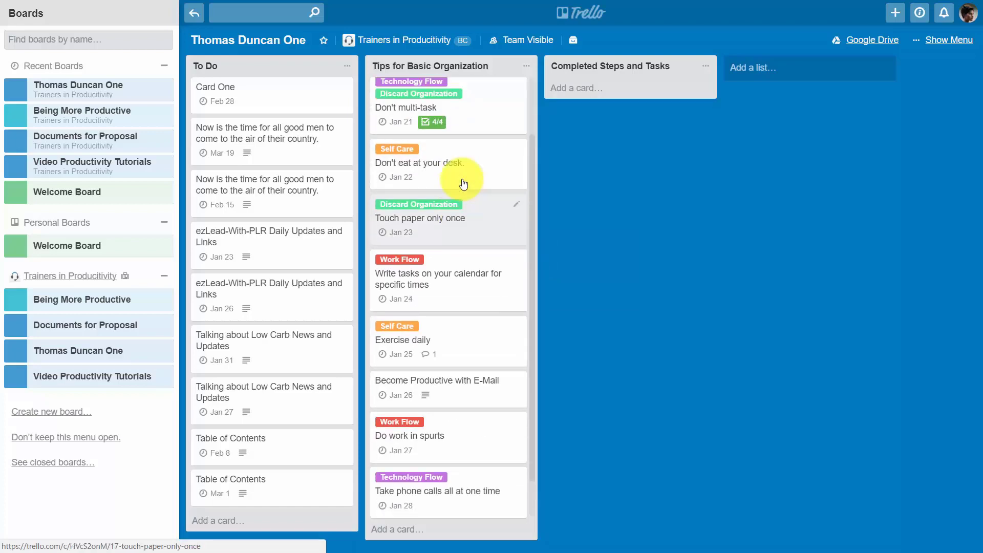
pyautogui.scroll(2, 462, 139)
pyautogui.scroll(-2, 462, 158)
pyautogui.scroll(-1, 460, 158)
pyautogui.scroll(2, 459, 155)
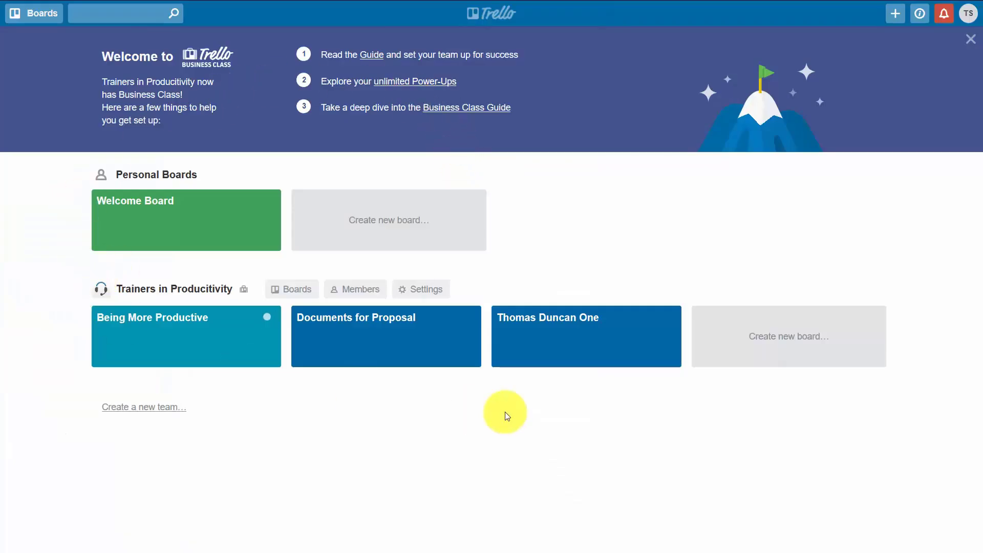
# Return to the Thomas Duncan One board and look over its labelled cards
pyautogui.click(543, 332)
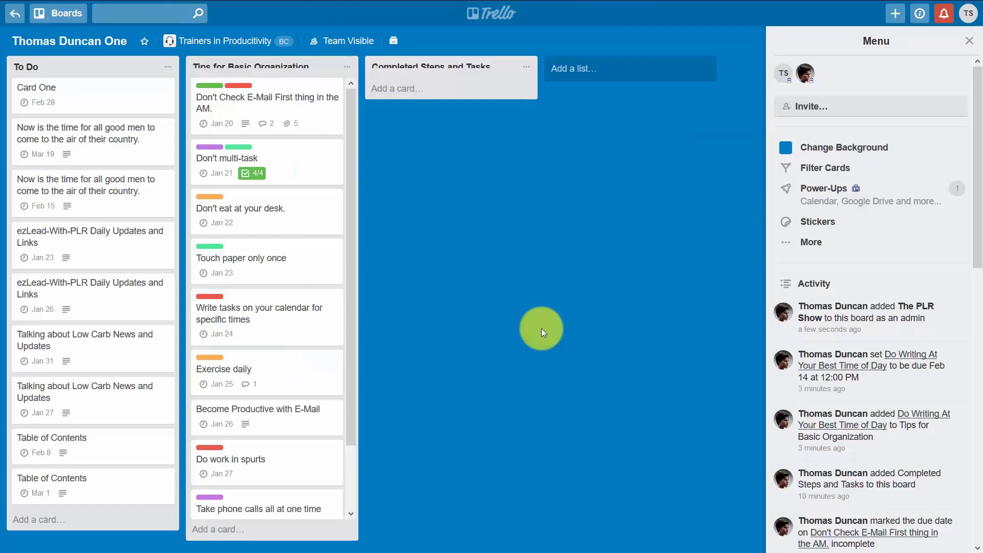
pyautogui.scroll(-3, 259, 123)
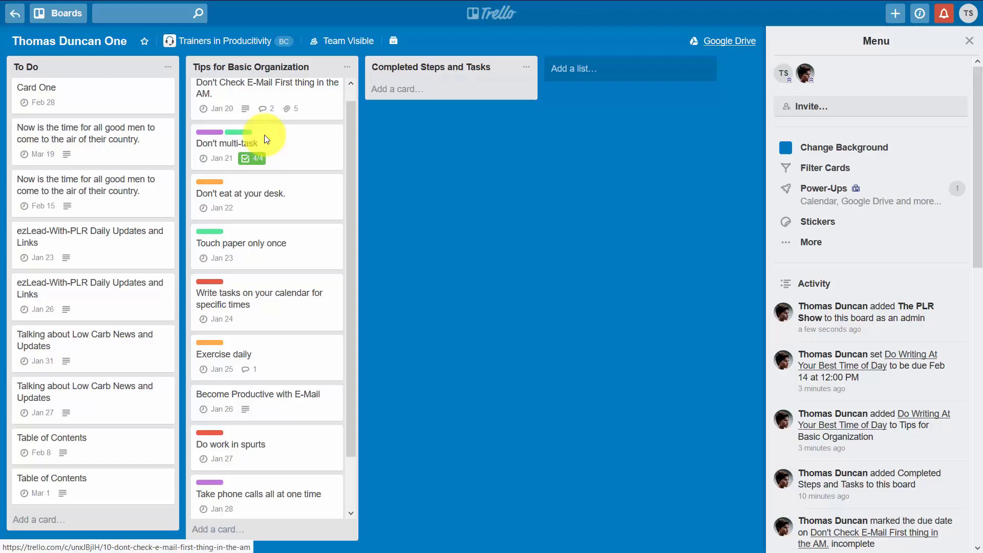
pyautogui.scroll(2, 259, 252)
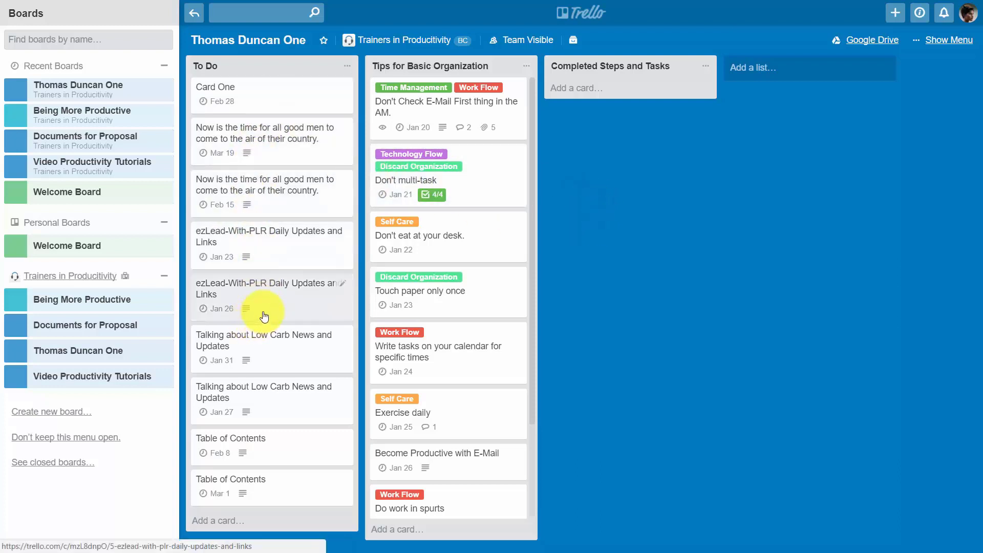
# Sort the To Do list's cards by due date from its list actions menu
pyautogui.click(348, 69)
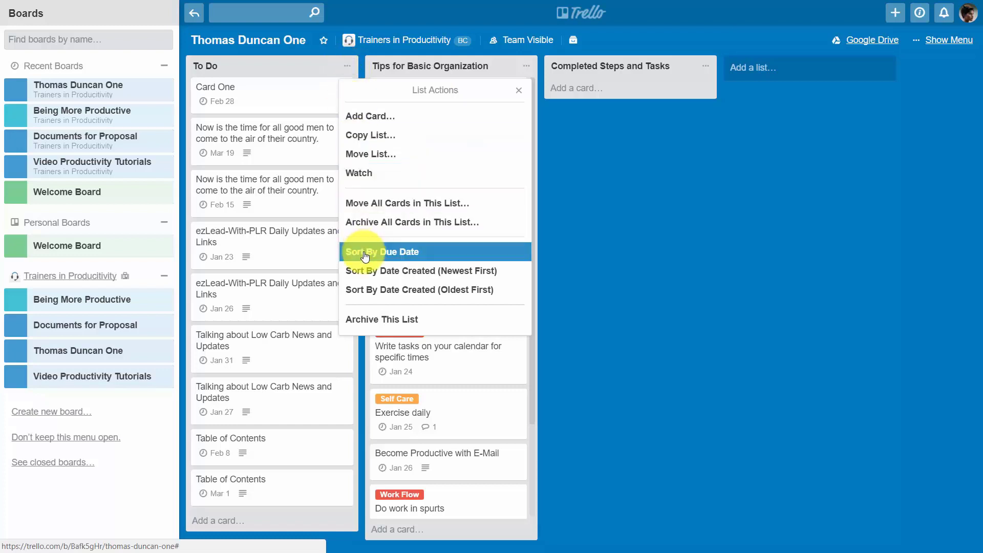
pyautogui.click(364, 253)
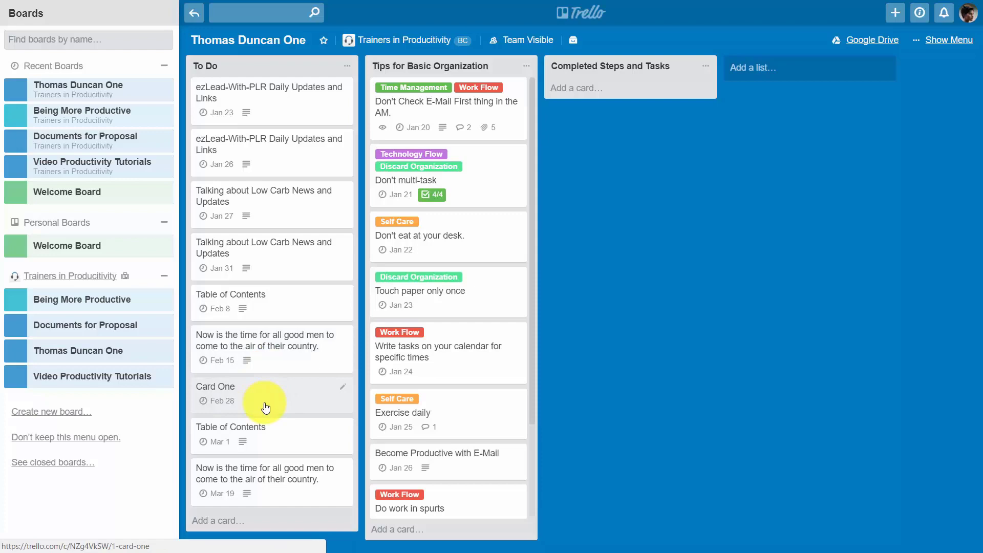
pyautogui.click(583, 254)
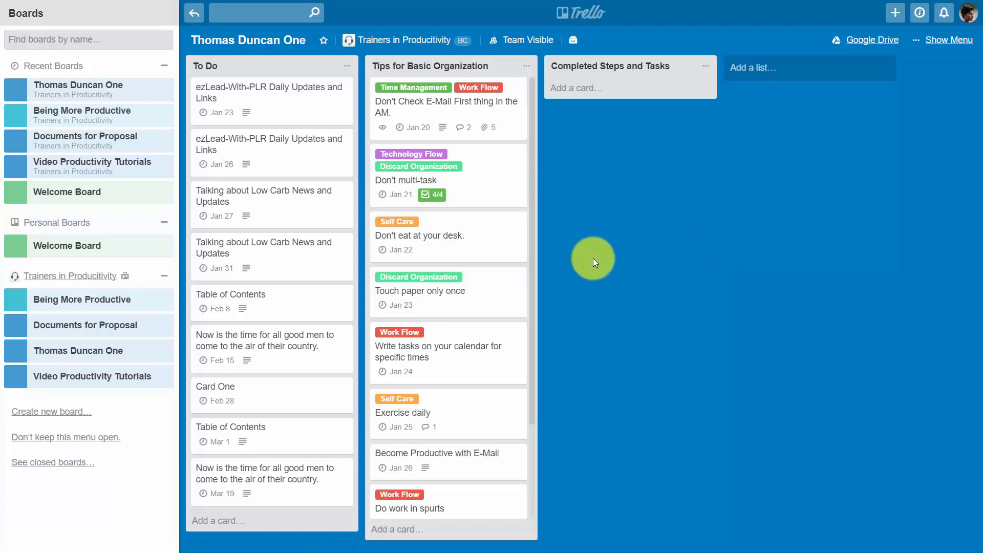
# Search the board's cards with the query 'due:14'
pyautogui.click(245, 12)
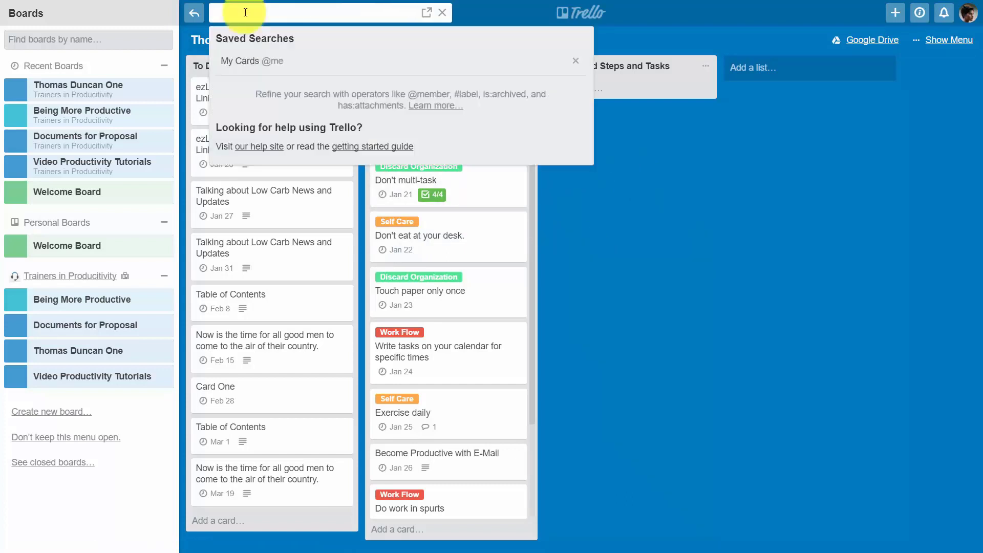
pyautogui.write('due')
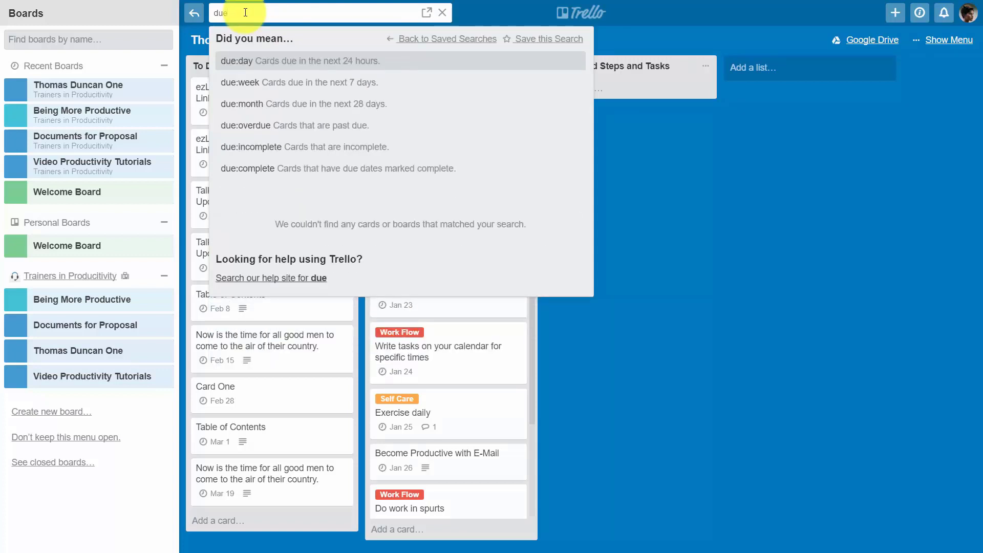
pyautogui.write(':14')
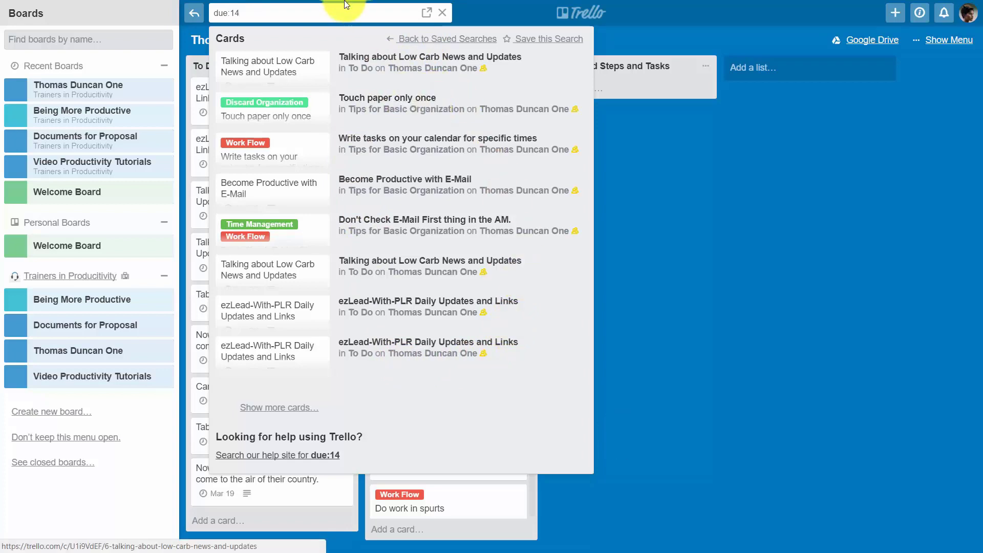
# Save the due:14 search as 'Due in 14' and view the saved searches list
pyautogui.click(552, 37)
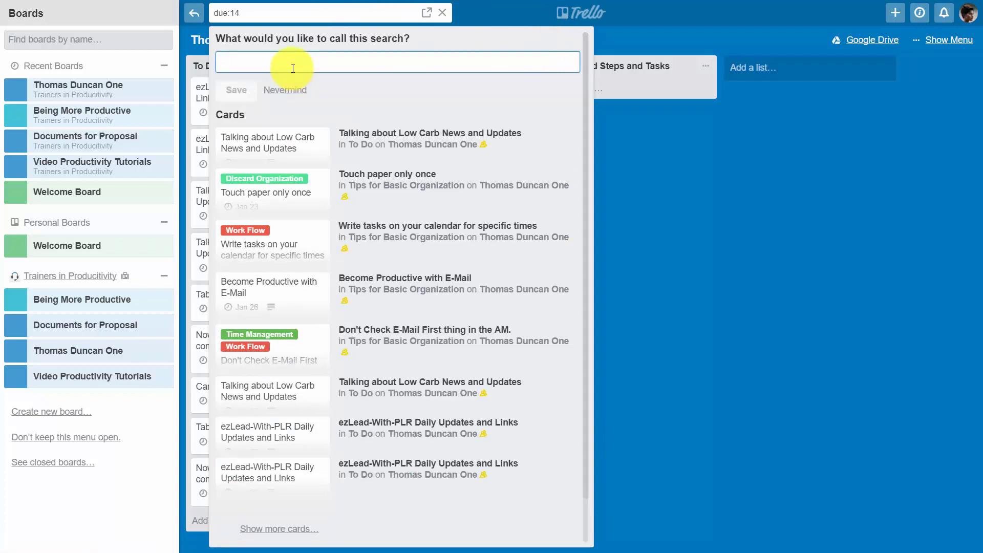
pyautogui.write('Due in 14')
pyautogui.click(237, 90)
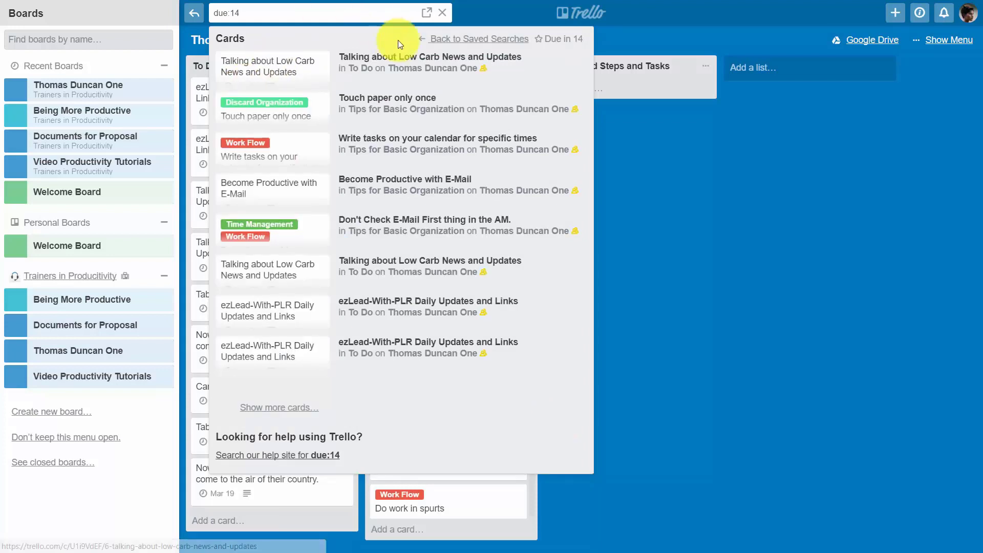
pyautogui.click(460, 39)
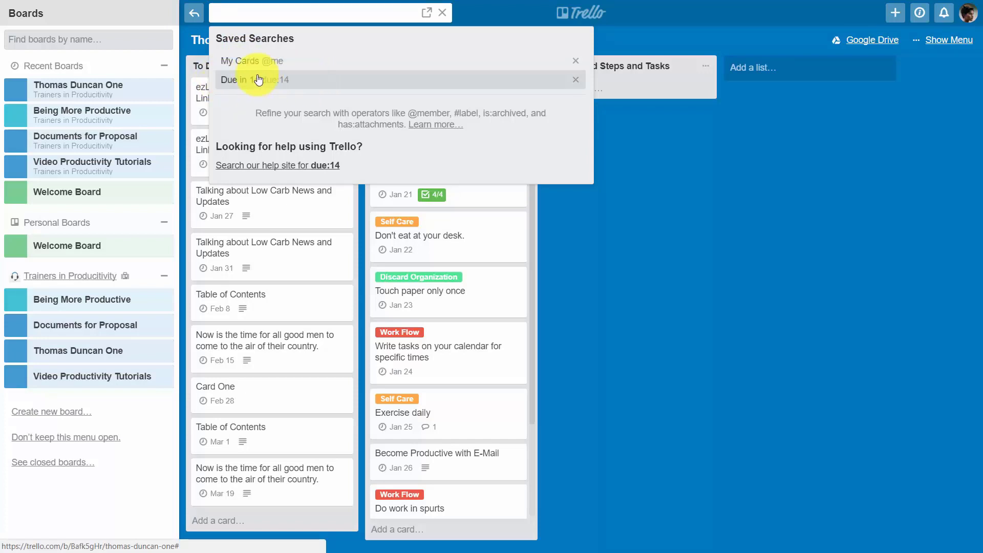
# Dismiss the search dropdown to bring back the Thomas Duncan One board
pyautogui.click(734, 239)
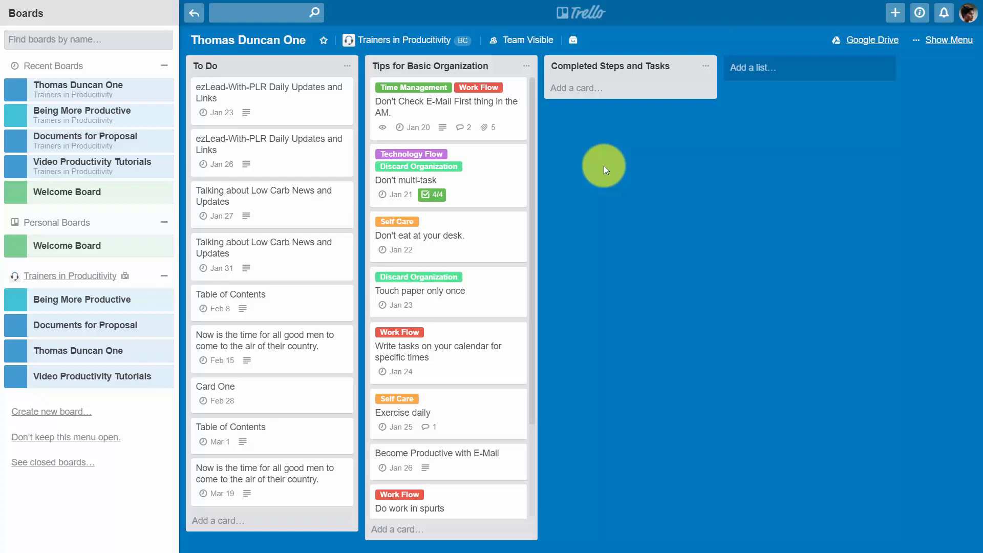
pyautogui.click(225, 11)
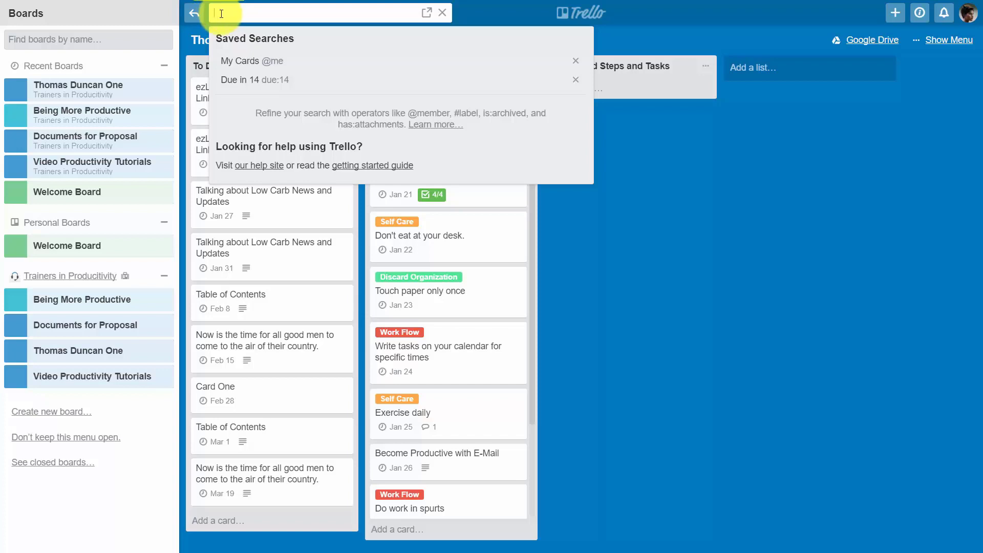
pyautogui.click(428, 126)
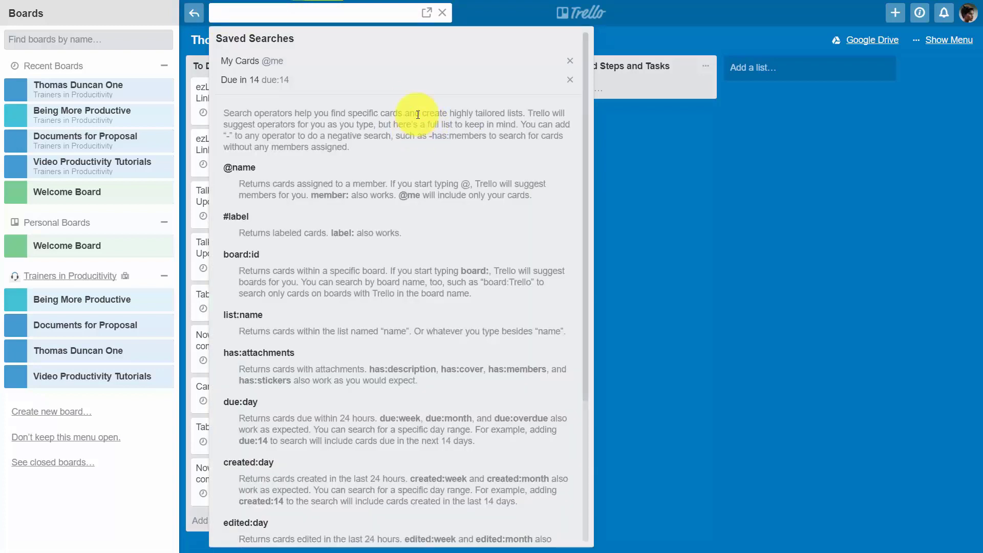
pyautogui.scroll(-4, 431, 134)
pyautogui.scroll(4, 425, 216)
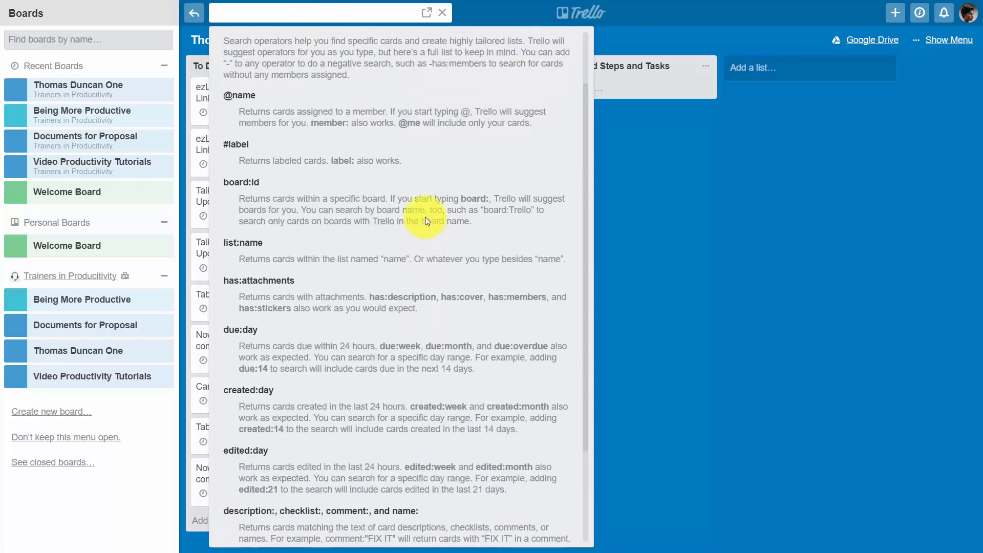
pyautogui.scroll(-3, 415, 161)
pyautogui.scroll(3, 413, 162)
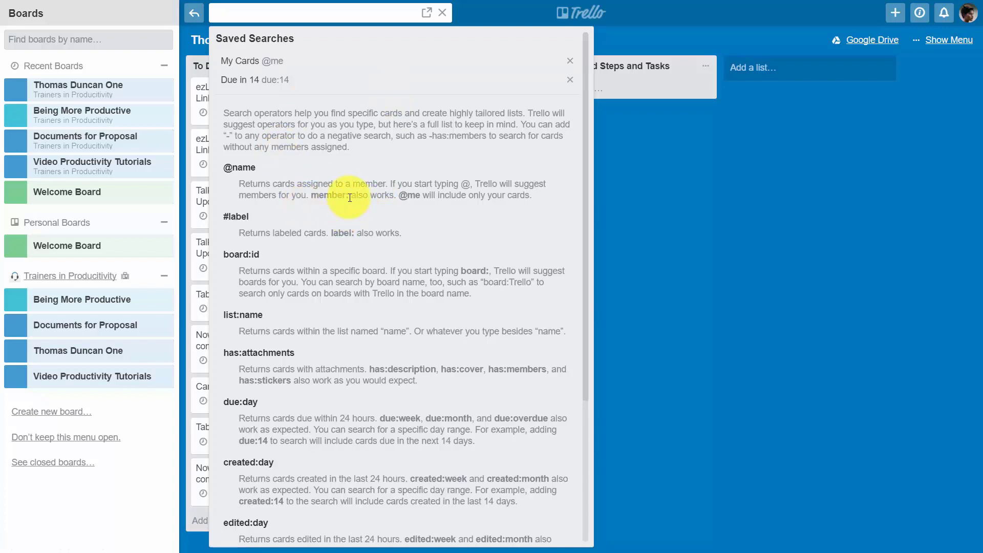
pyautogui.click(605, 369)
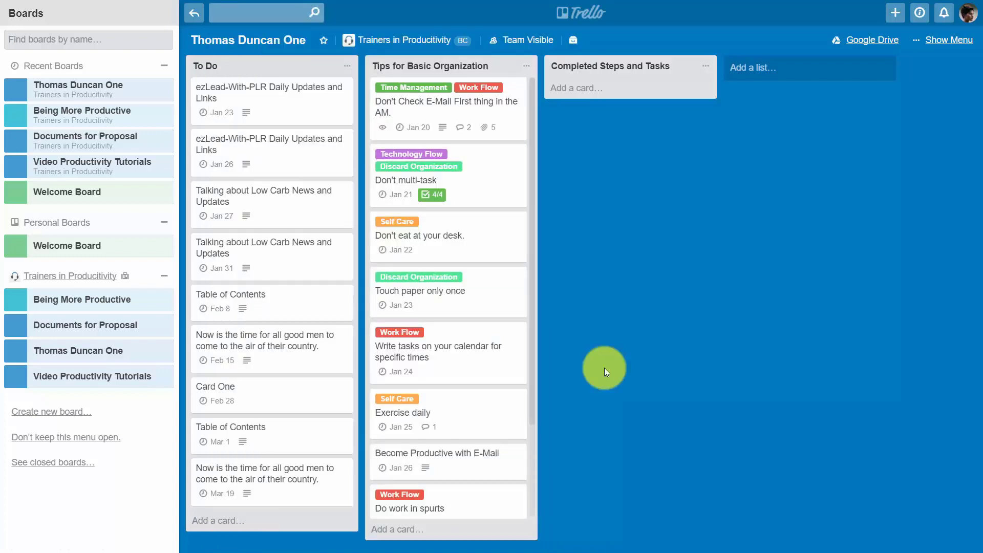